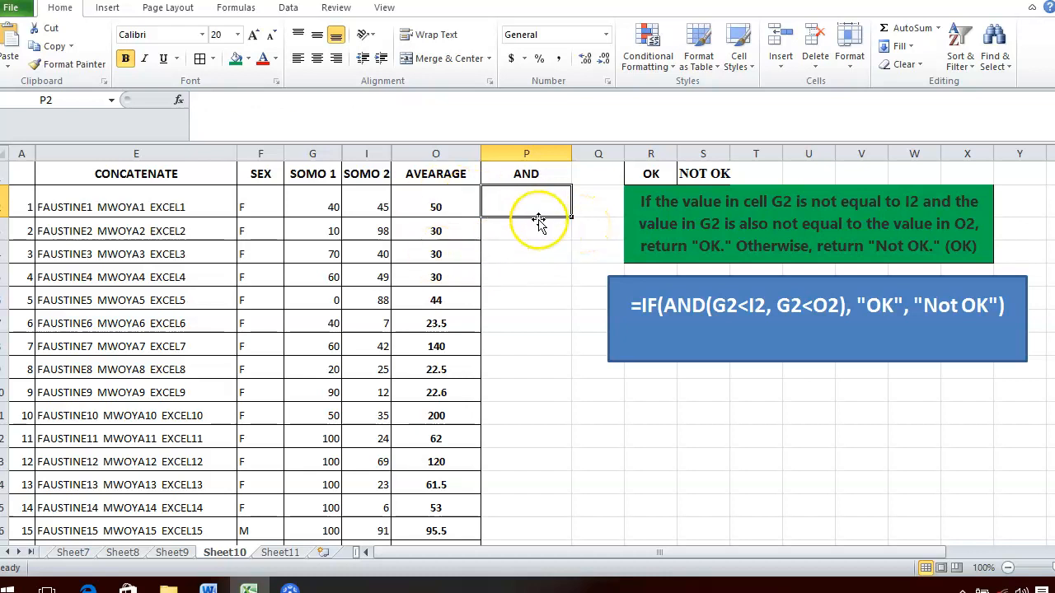
Start a formula in cell P2 with an IF function that has a nested AND function as its logical test.
text(=)
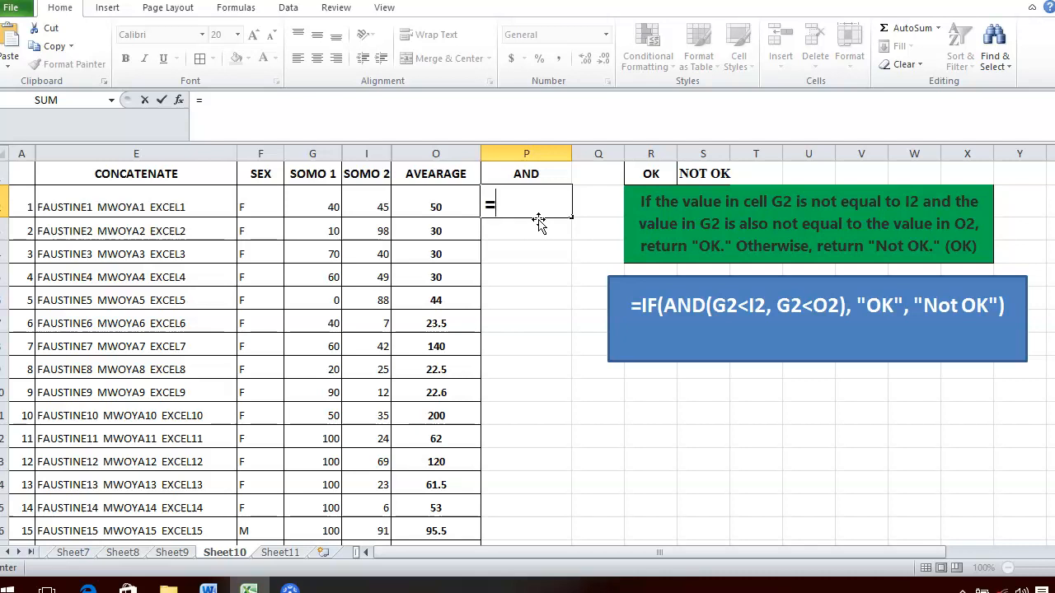
text(ID)
key(BackSpace)
text(F)
double_click(540, 226)
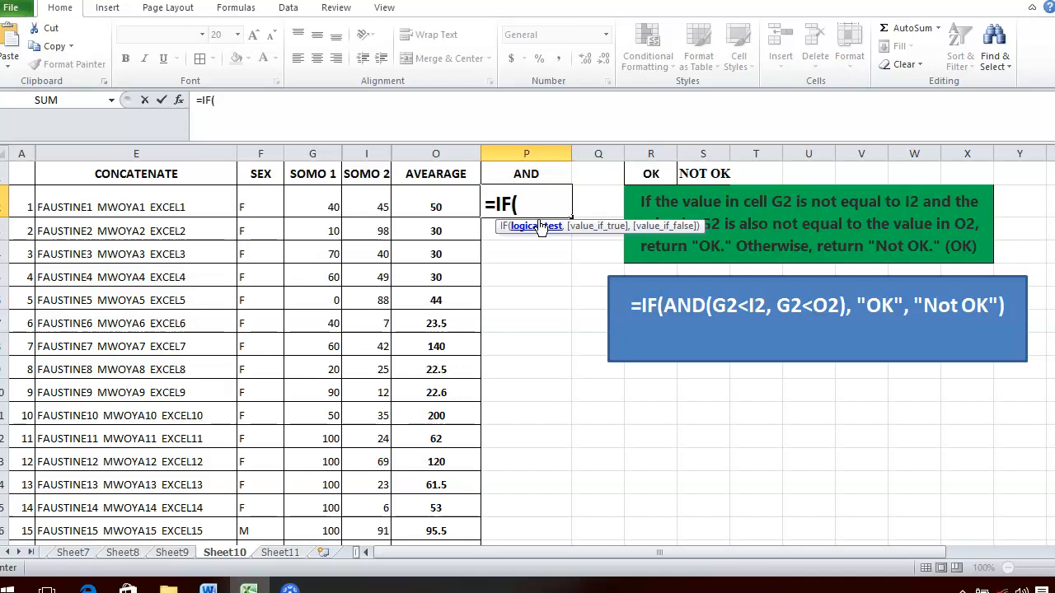
text(AND)
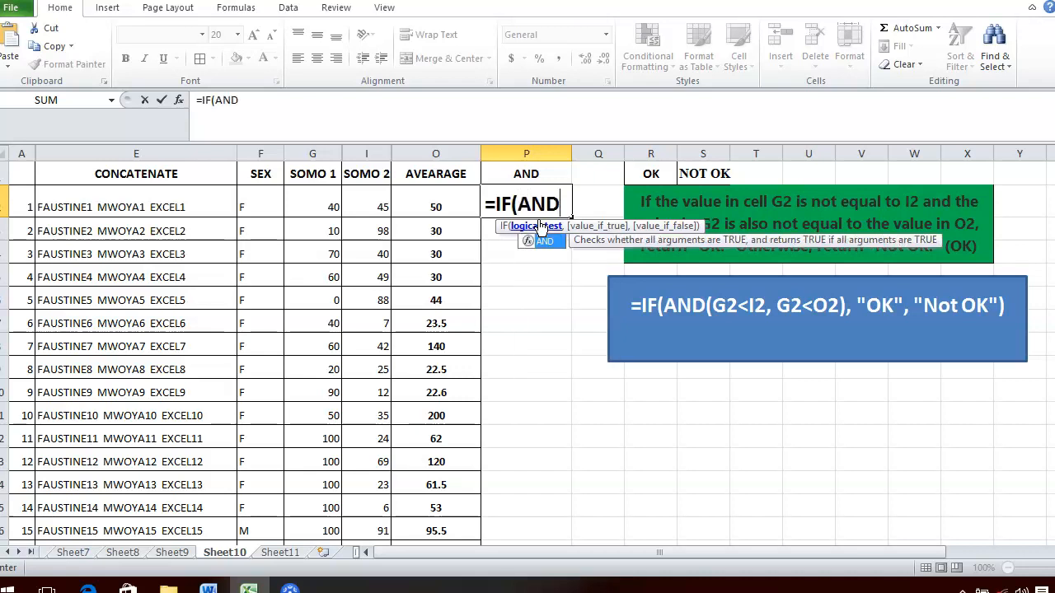
text(()
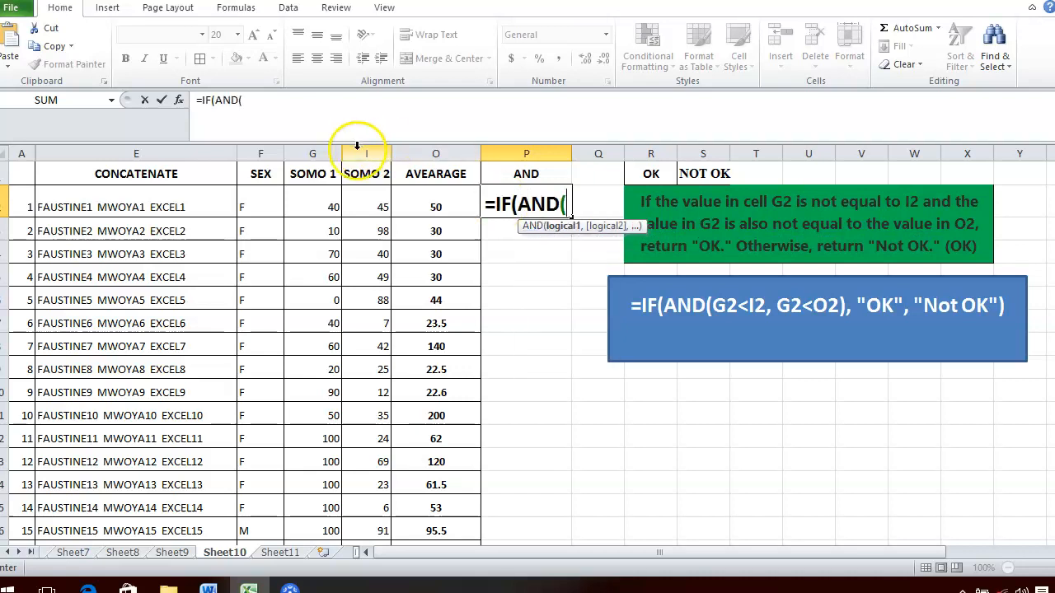
Give the AND function the conditions G2<>I2 and G2<>O2, and close its parenthesis.
click(310, 201)
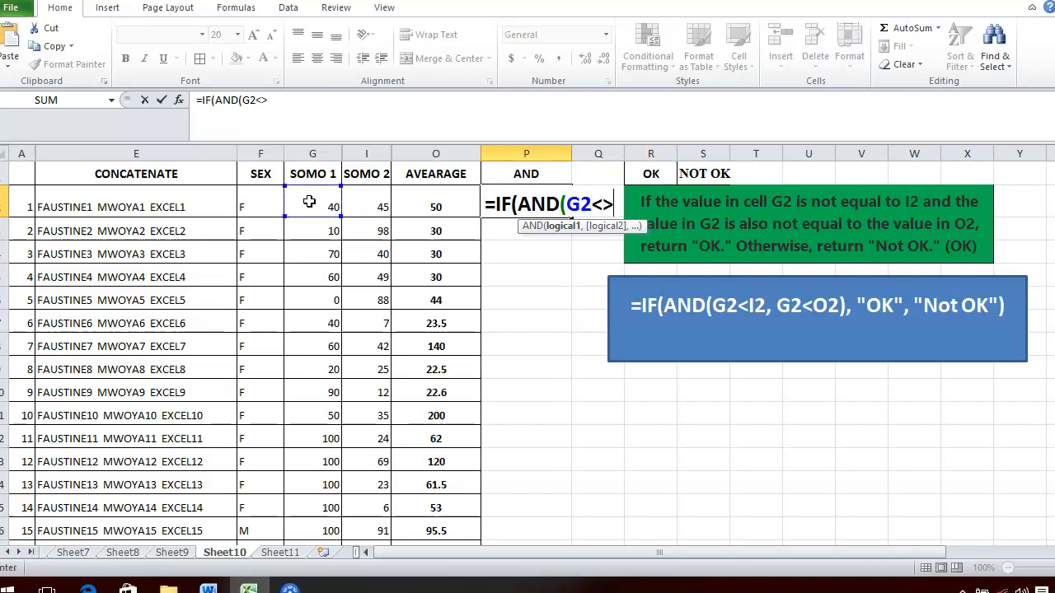
click(421, 208)
click(371, 198)
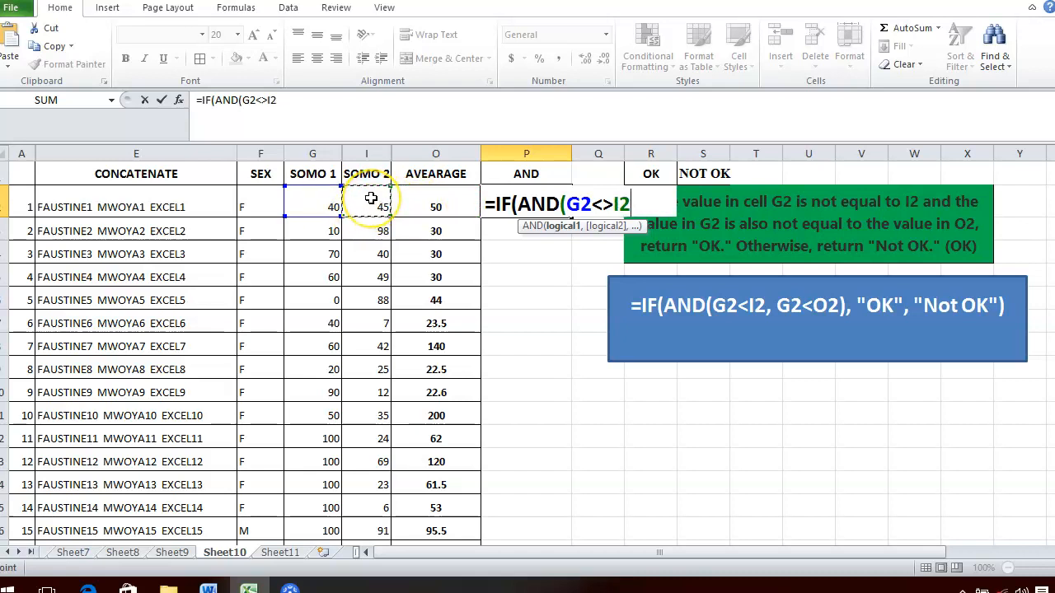
text(,)
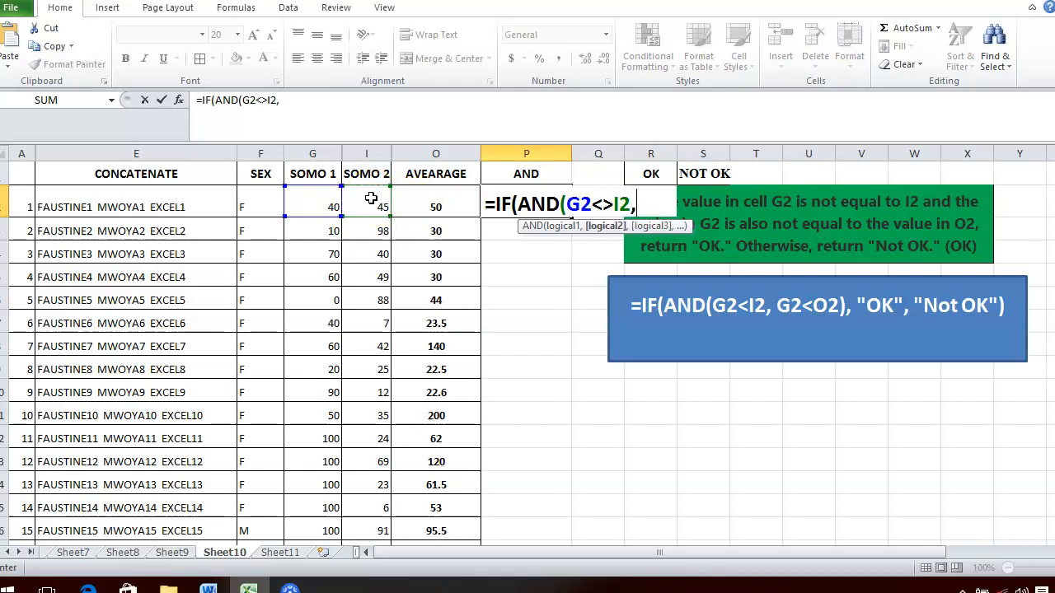
click(327, 203)
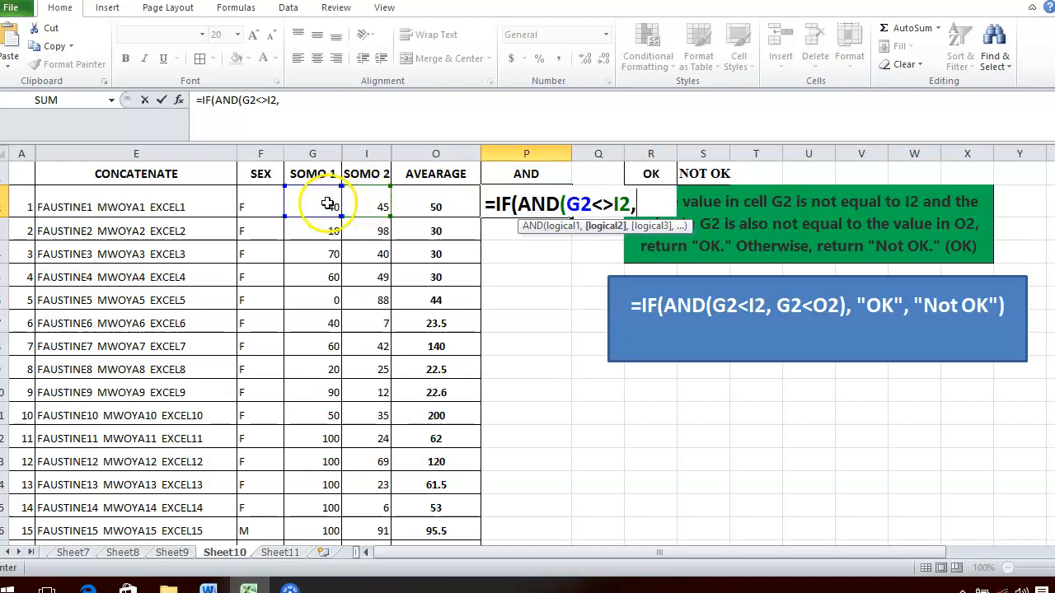
text(<>)
click(435, 219)
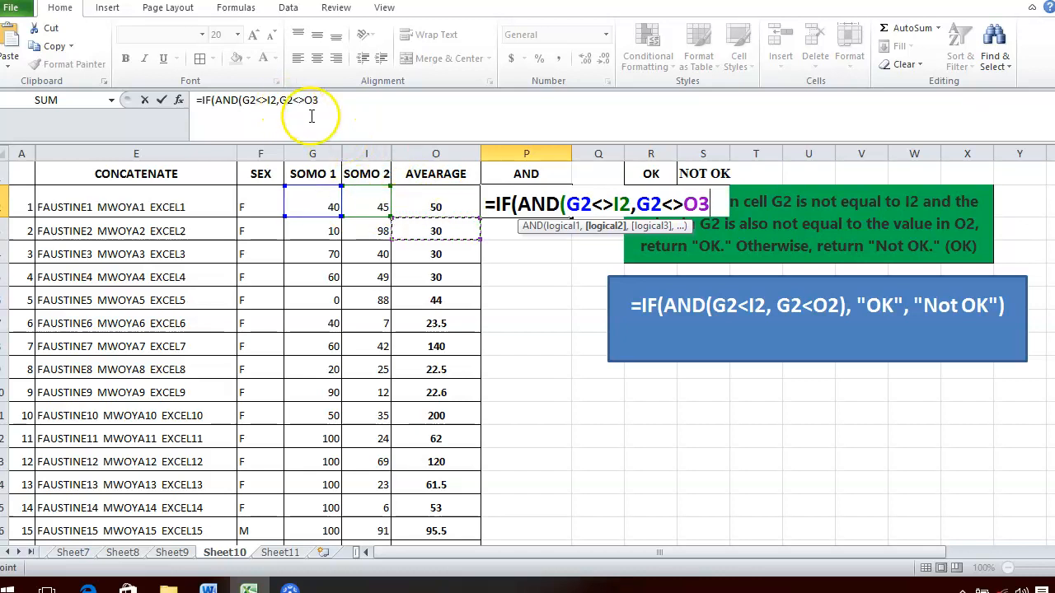
click(426, 202)
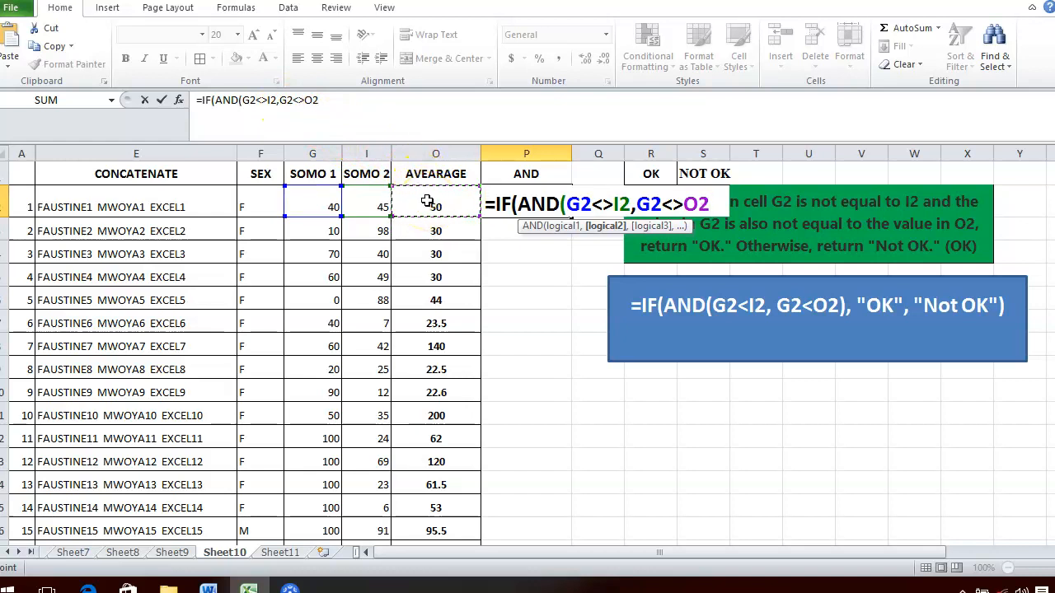
text(),)
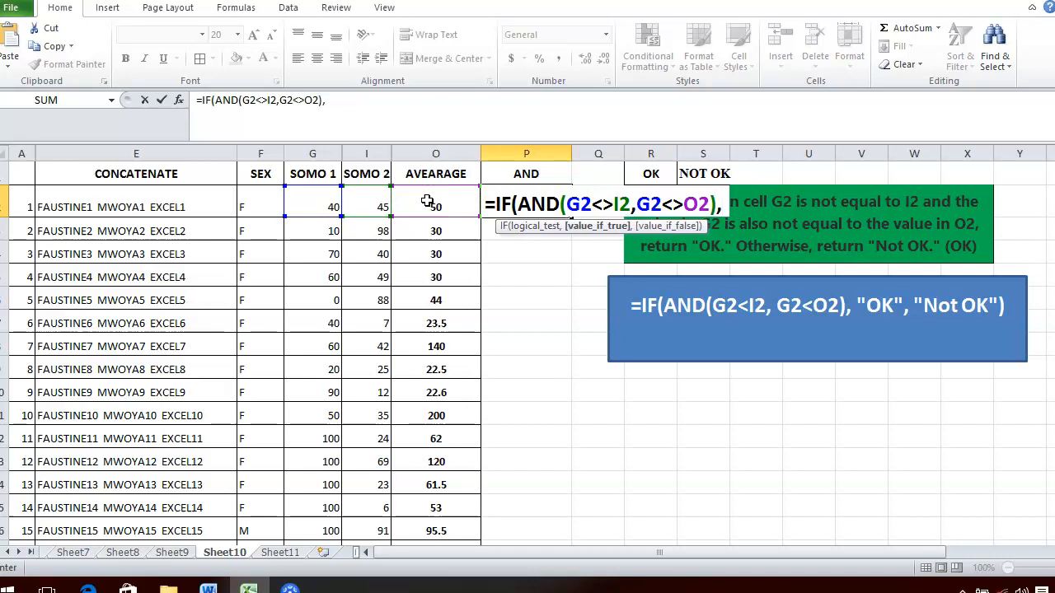
Complete the IF formula with R1 as the value if true and S1 as the value if false, and enter it.
click(651, 174)
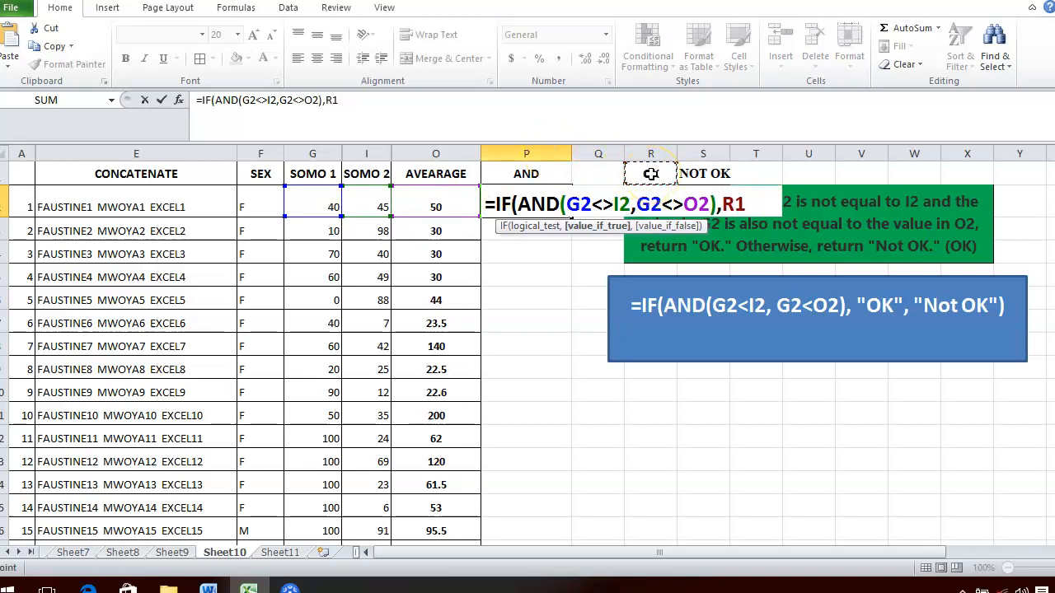
text(,)
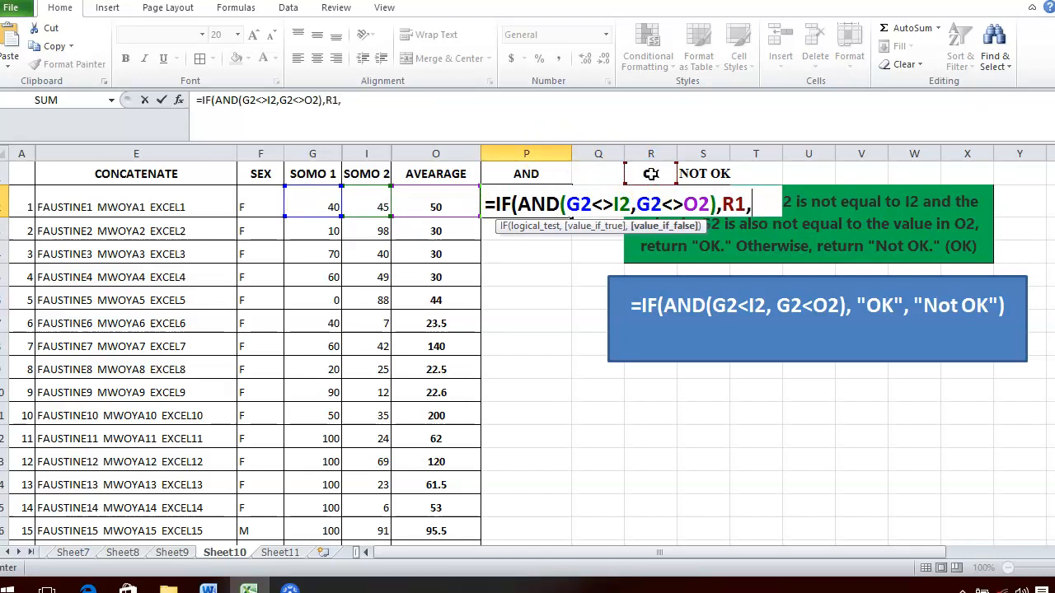
click(707, 171)
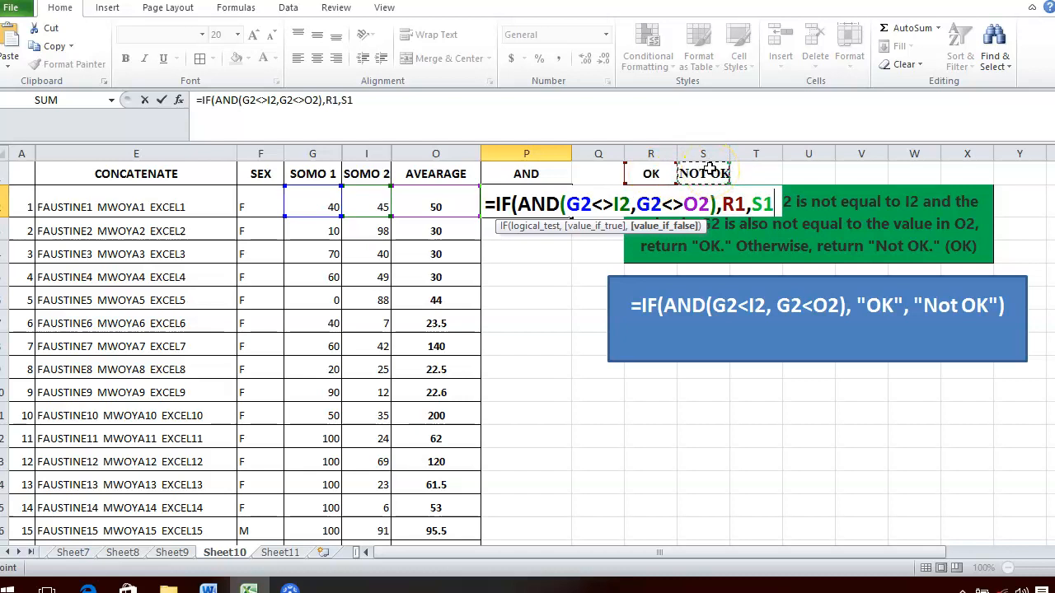
key(Return)
key(Return)
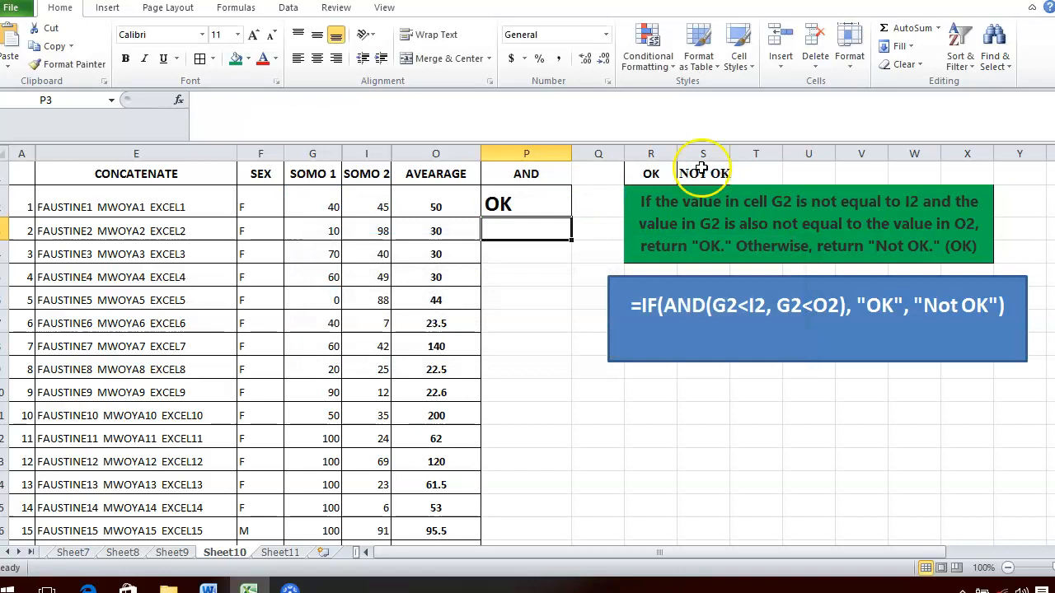
Review the IF/AND formula in cell P2 and the cells it references.
click(524, 202)
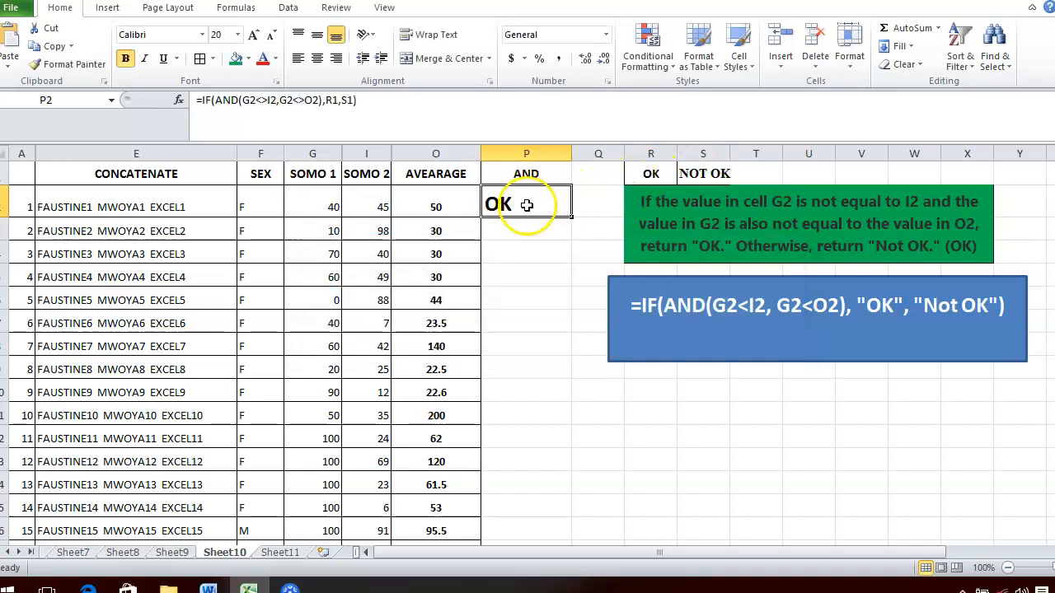
click(413, 101)
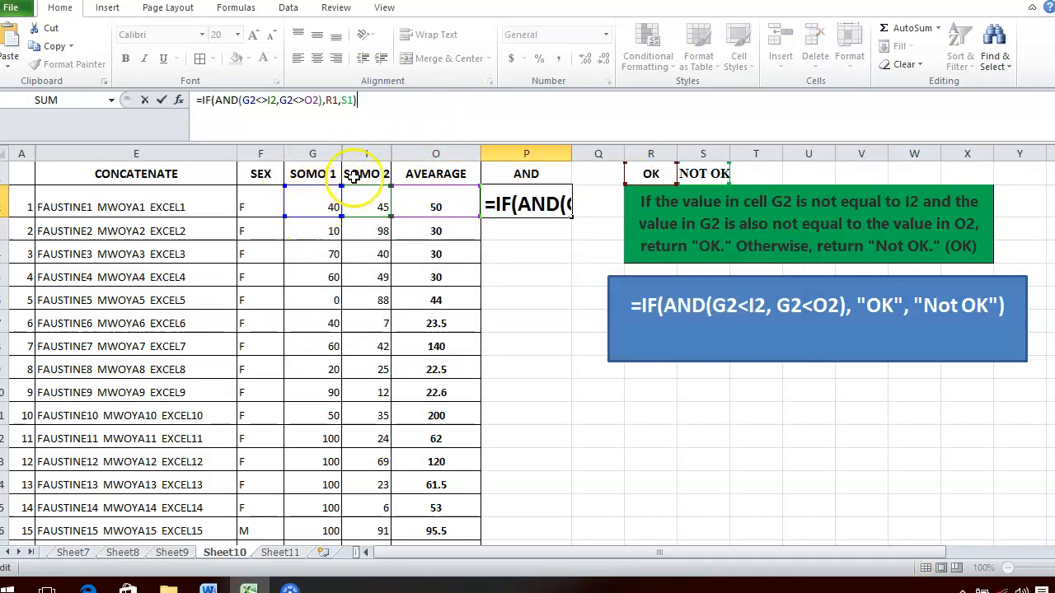
click(259, 100)
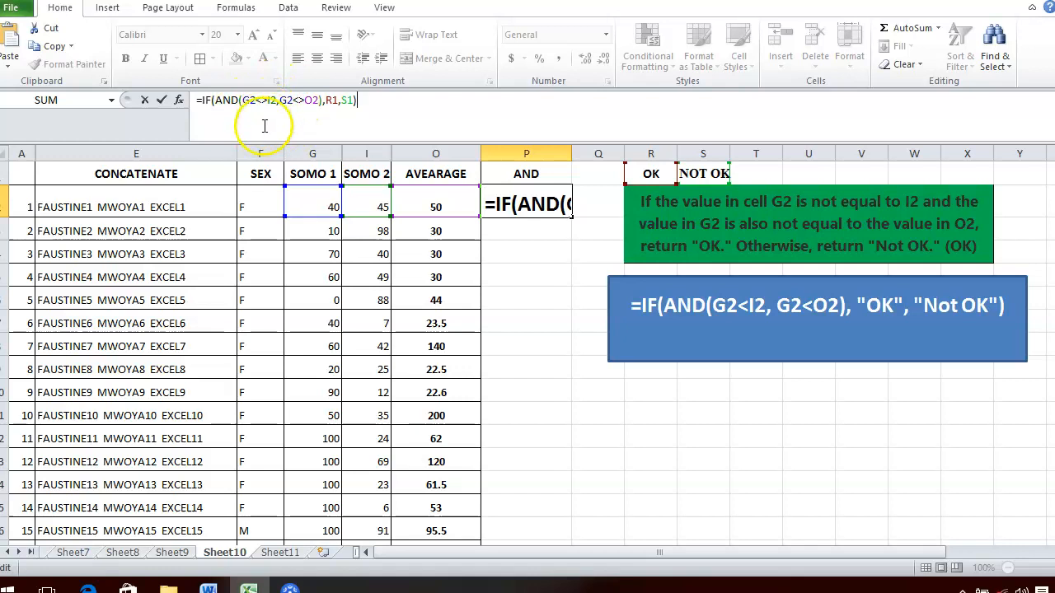
text())
key(Return)
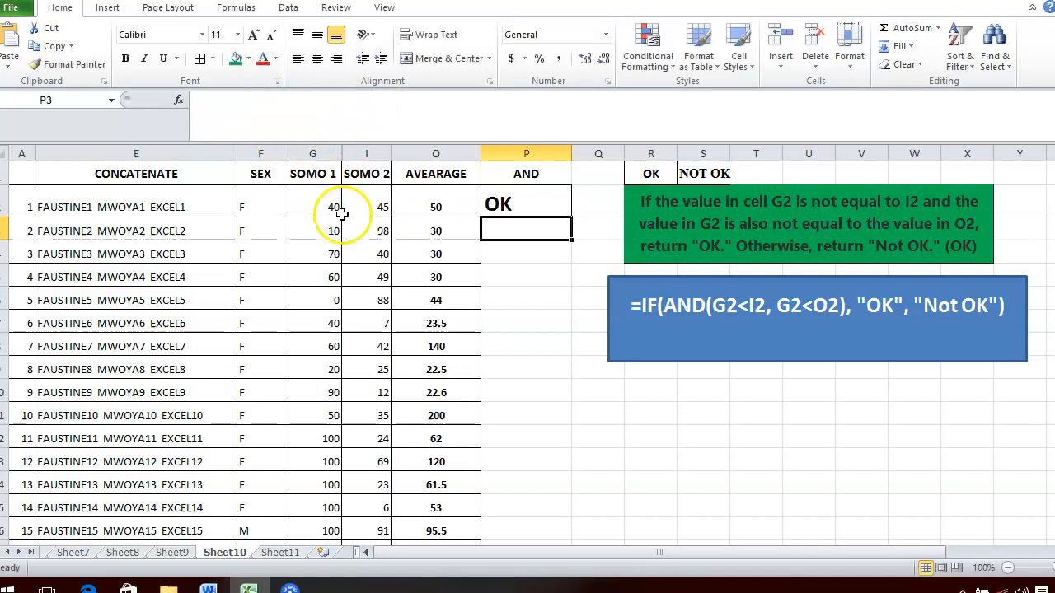
click(528, 206)
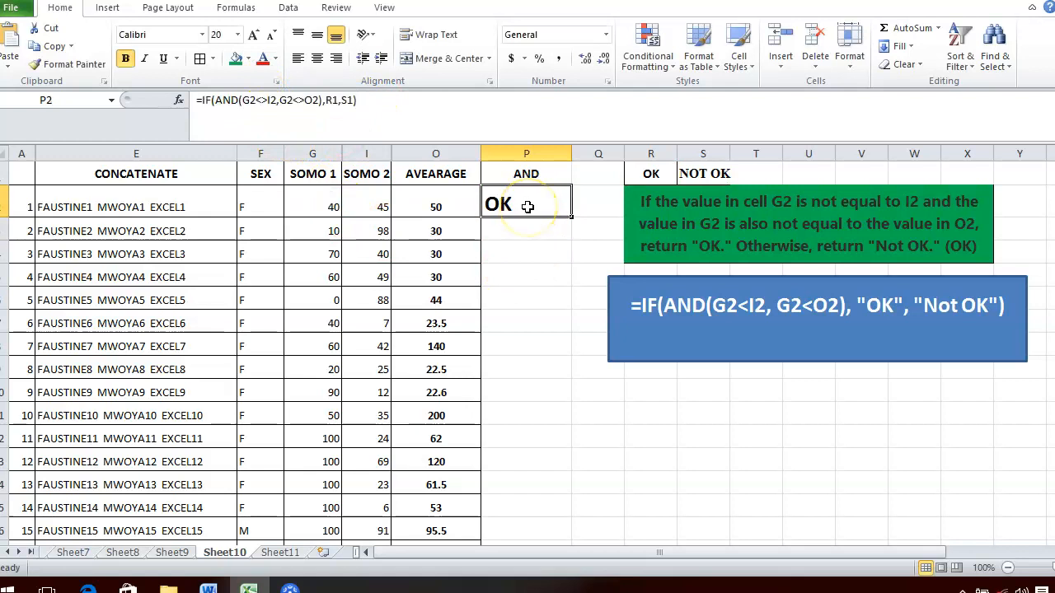
Set the first student's SOMO 2 score in cell I2 to 40.
click(336, 206)
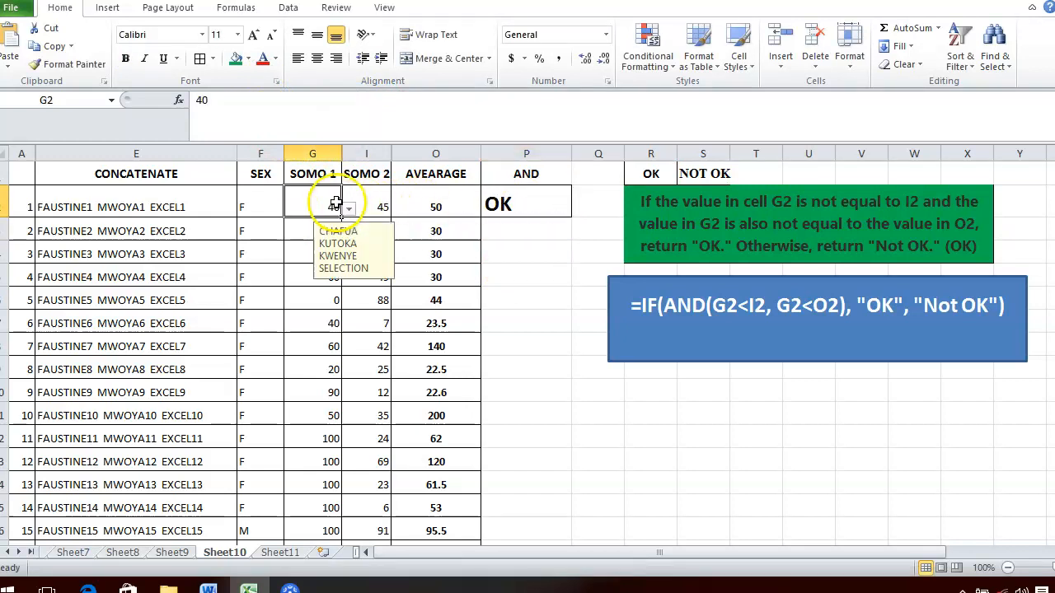
click(377, 204)
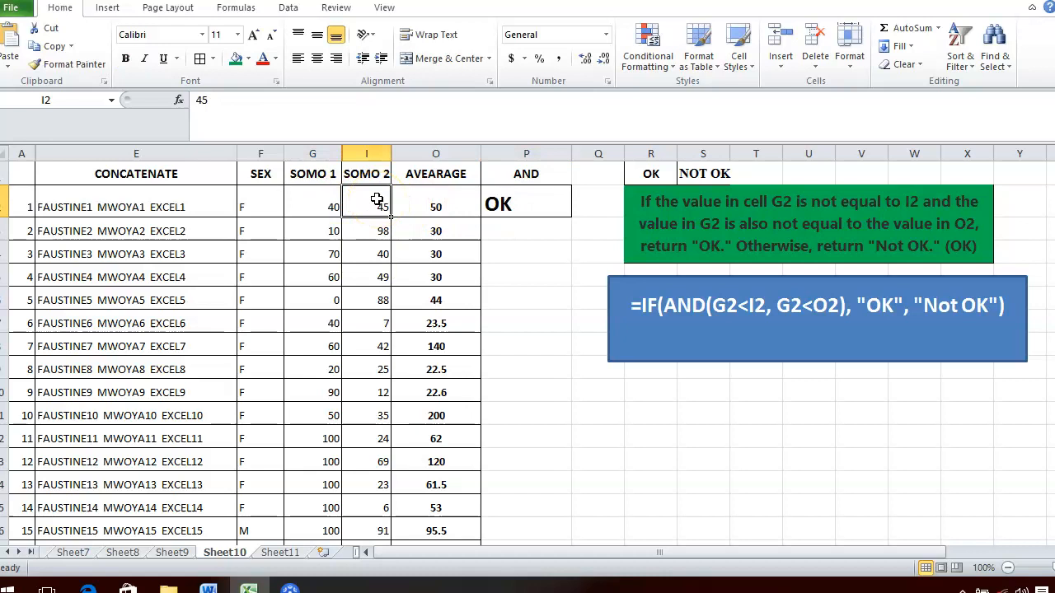
text(4)
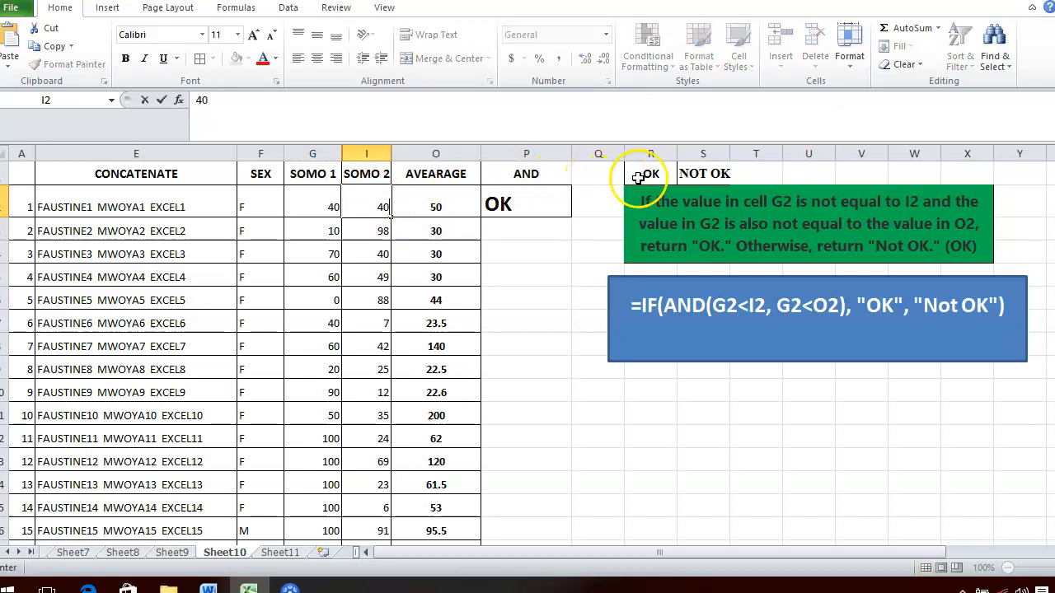
key(Return)
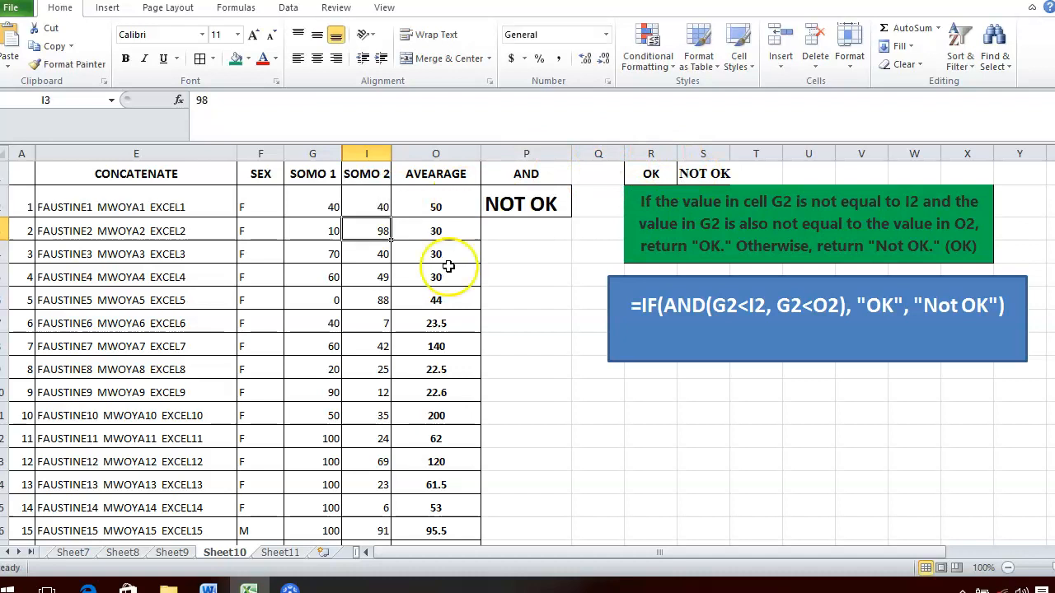
Check the result in cell P2 against its formula's two not-equal conditions.
click(528, 204)
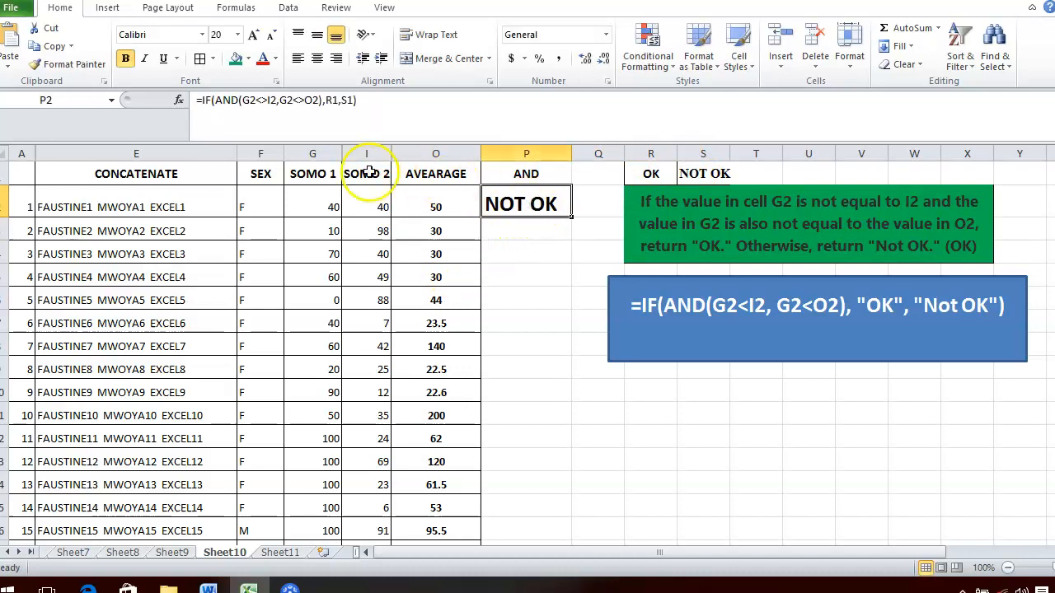
click(301, 99)
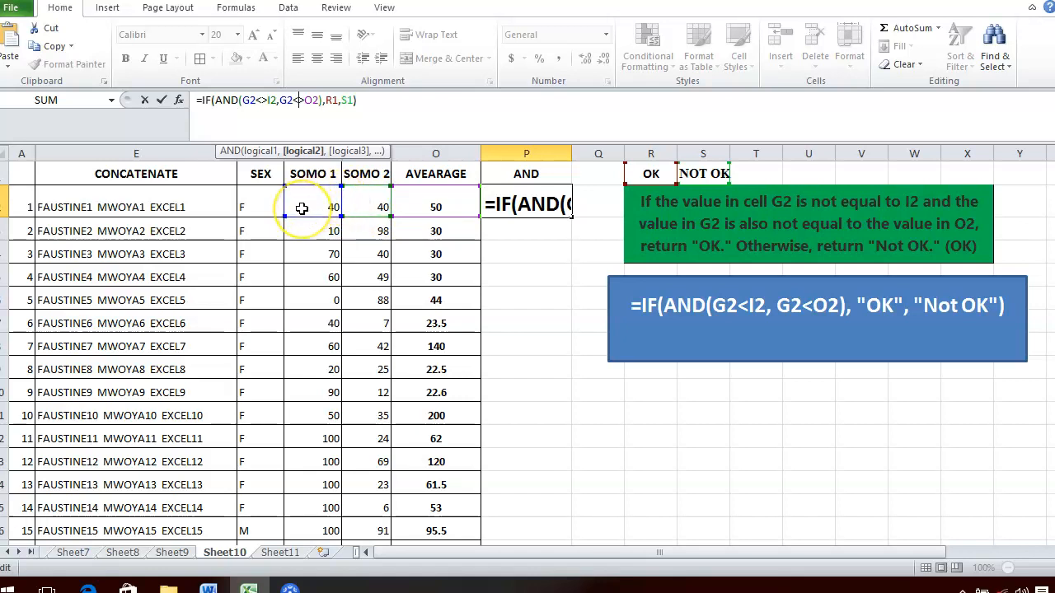
key(Return)
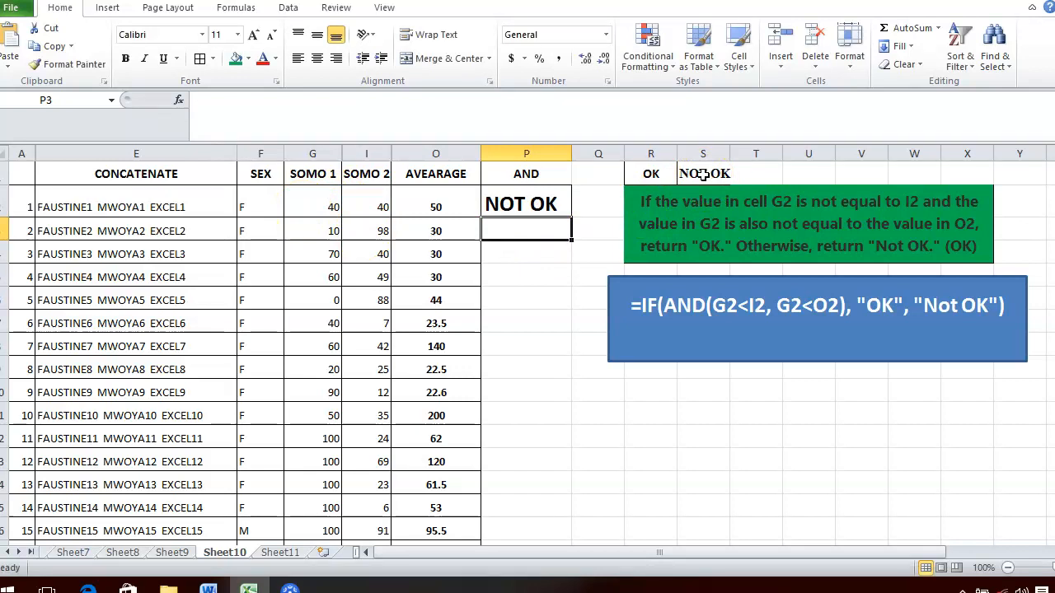
Change the first AND condition in the P2 formula to G2=I2.
click(503, 204)
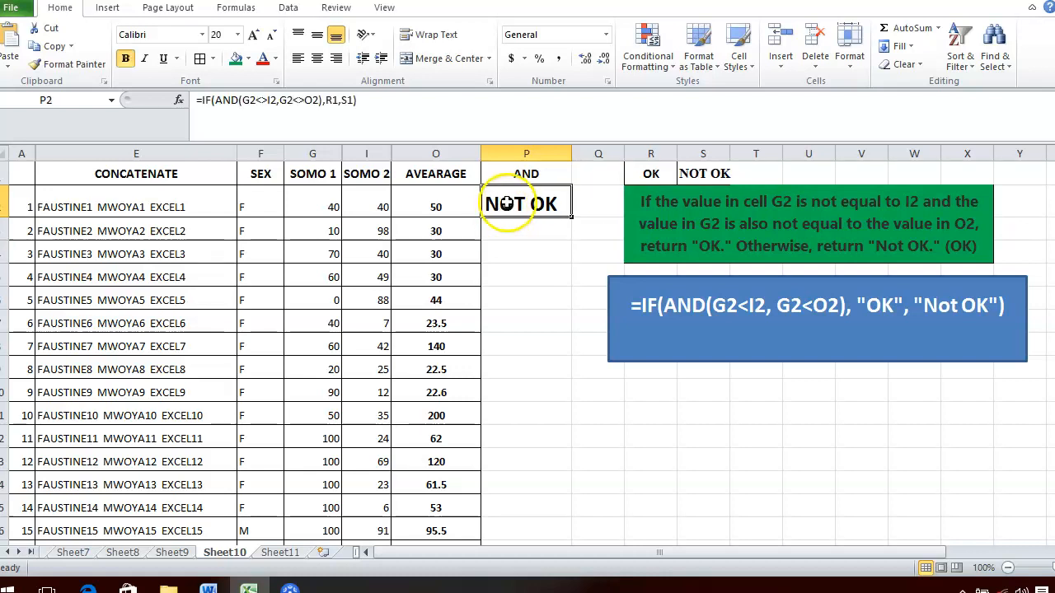
click(264, 99)
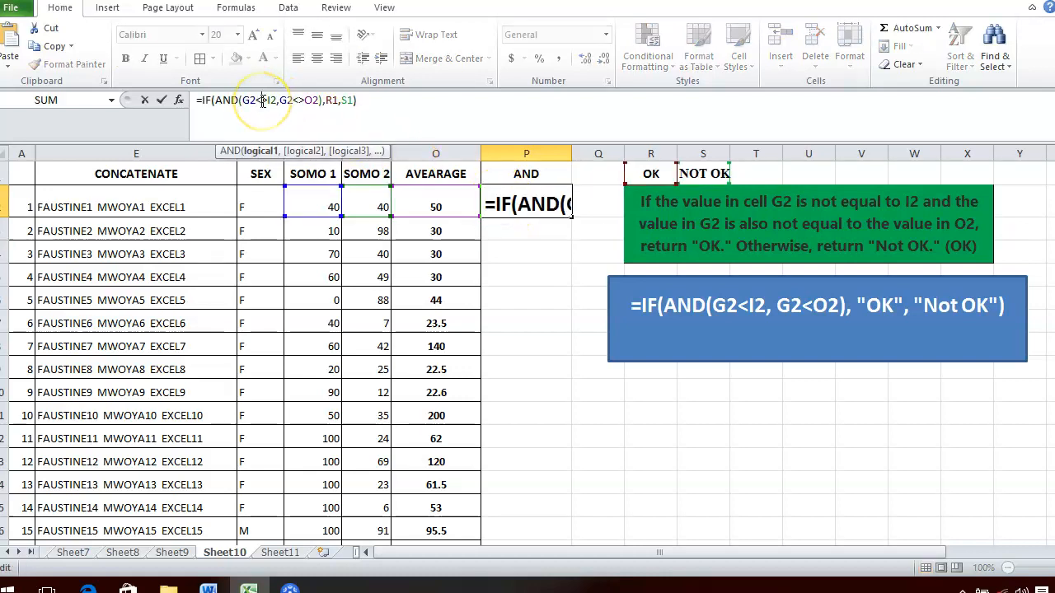
key(BackSpace)
key(BackSpace)
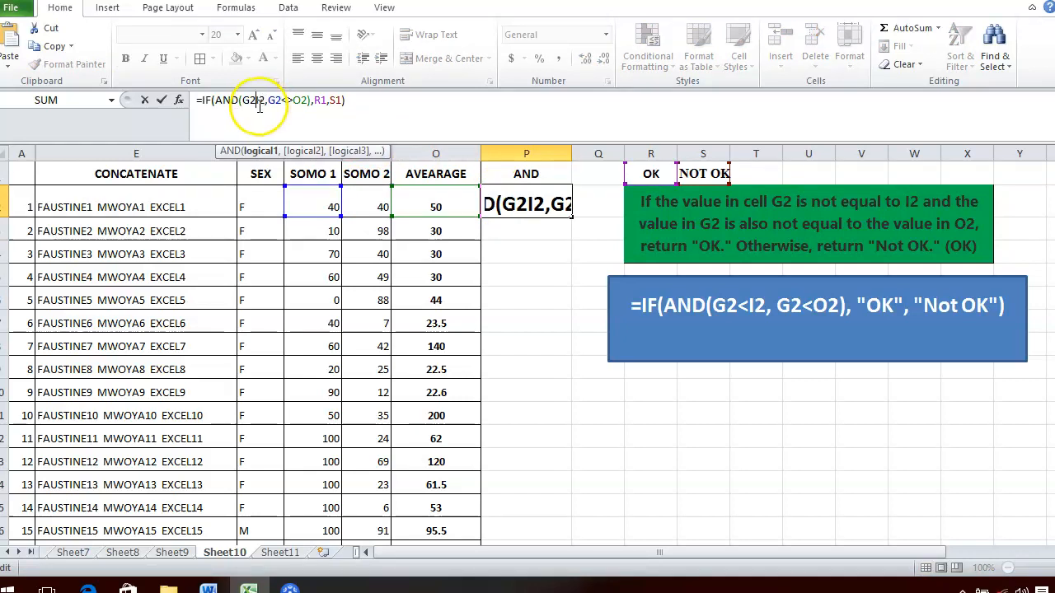
text(=)
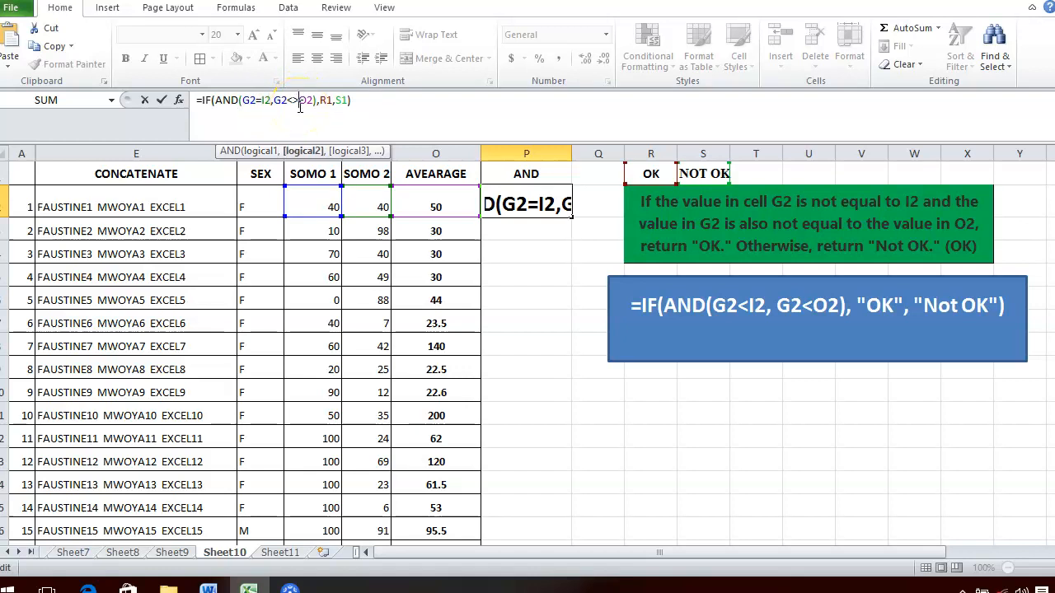
Change the second AND condition to G2=O2, enter the formula, and reselect cell P2.
key(BackSpace)
key(BackSpace)
text(-)
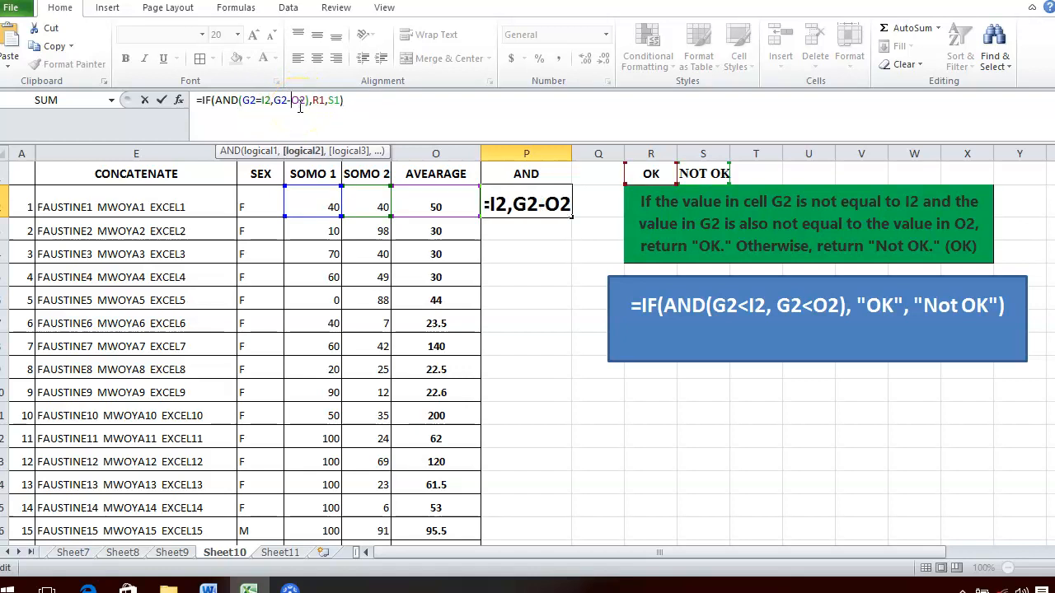
key(BackSpace)
text(0)
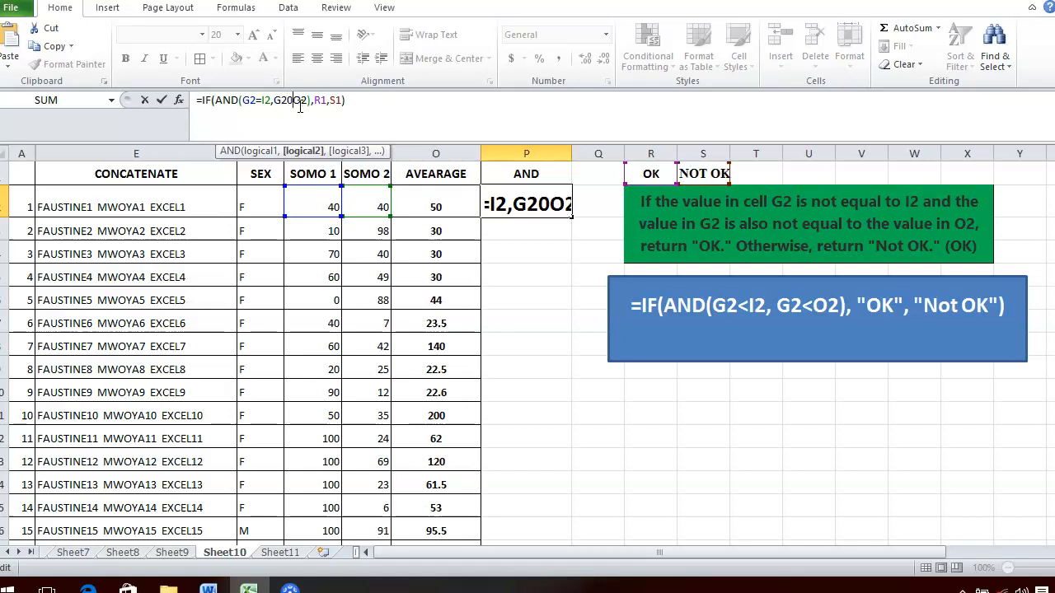
key(BackSpace)
text(=)
key(Return)
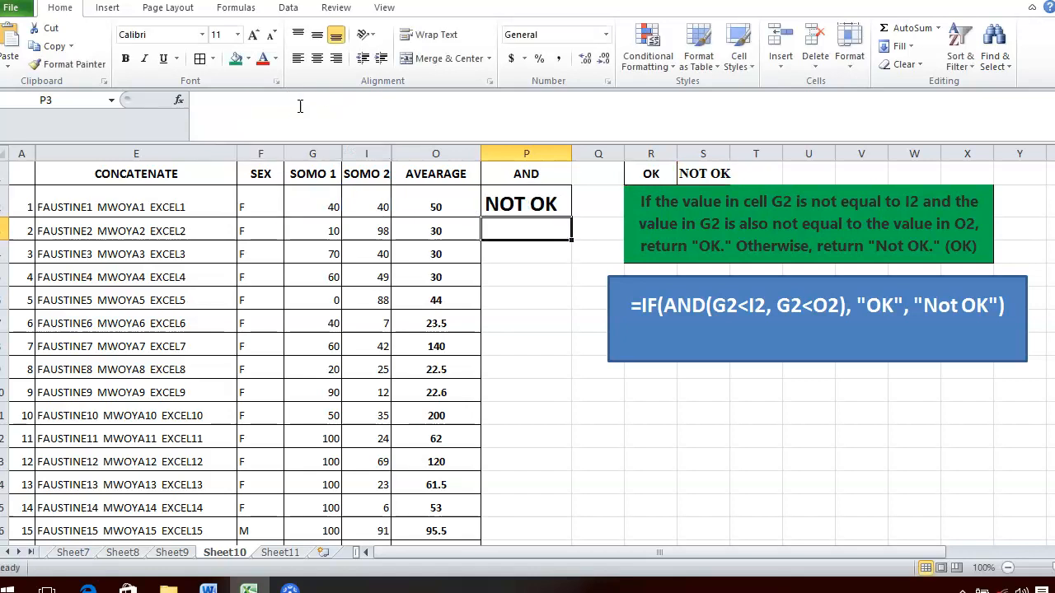
click(537, 204)
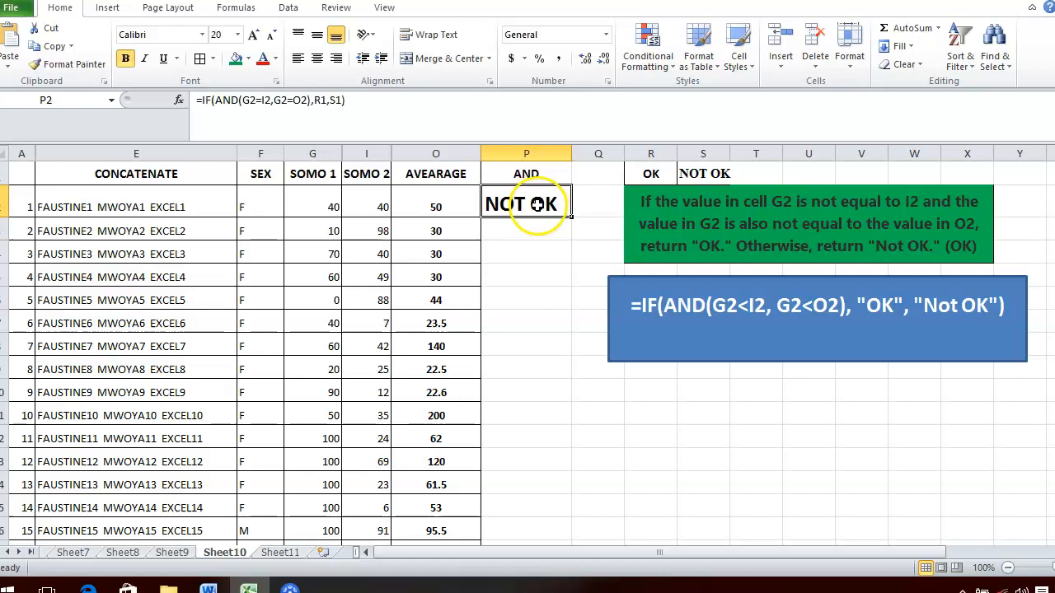
Open the P2 formula to examine the cells its two equality conditions reference, and close it again.
click(373, 102)
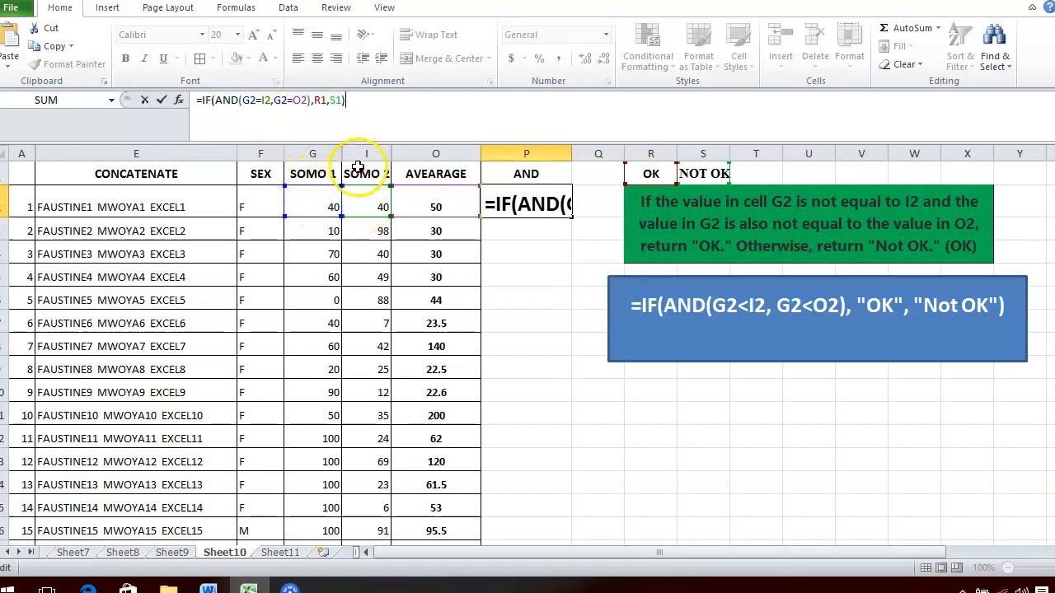
click(340, 211)
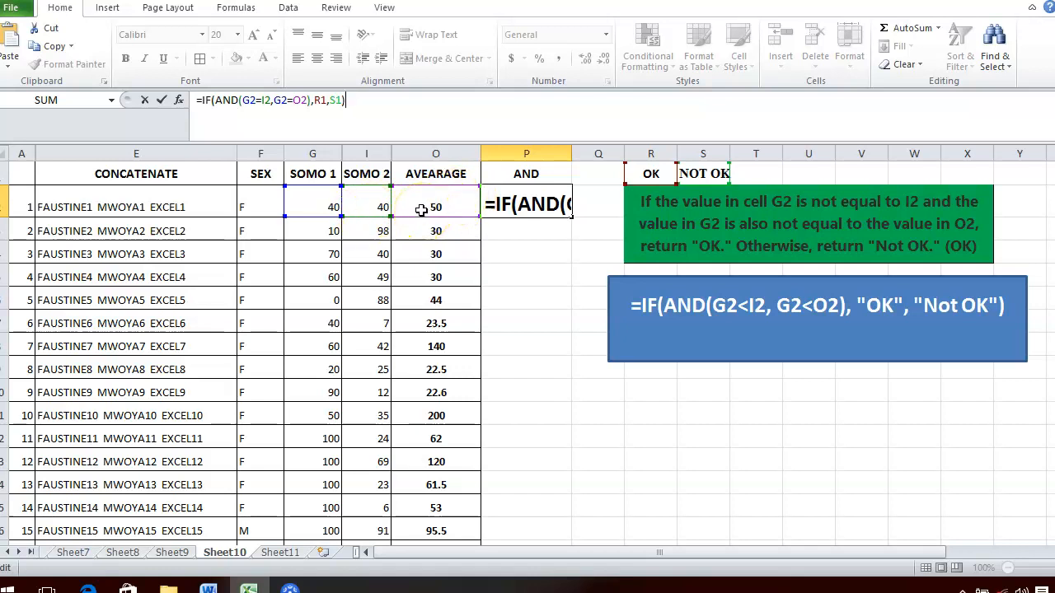
key(Return)
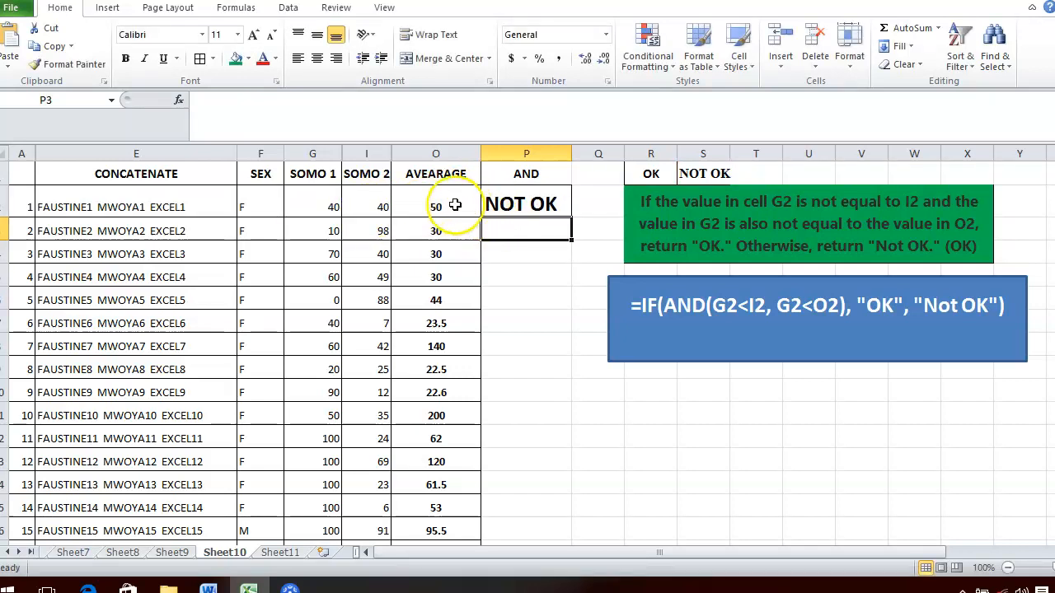
Set the first student's average in cell O2 to 40 and select P2 to check the formula's result.
click(413, 196)
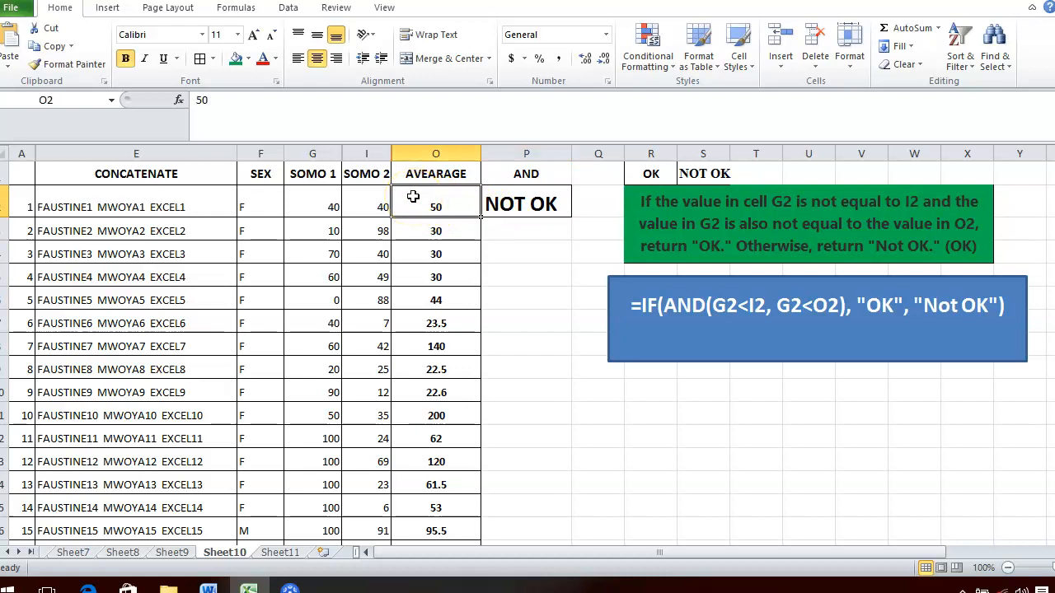
text(4)
key(Return)
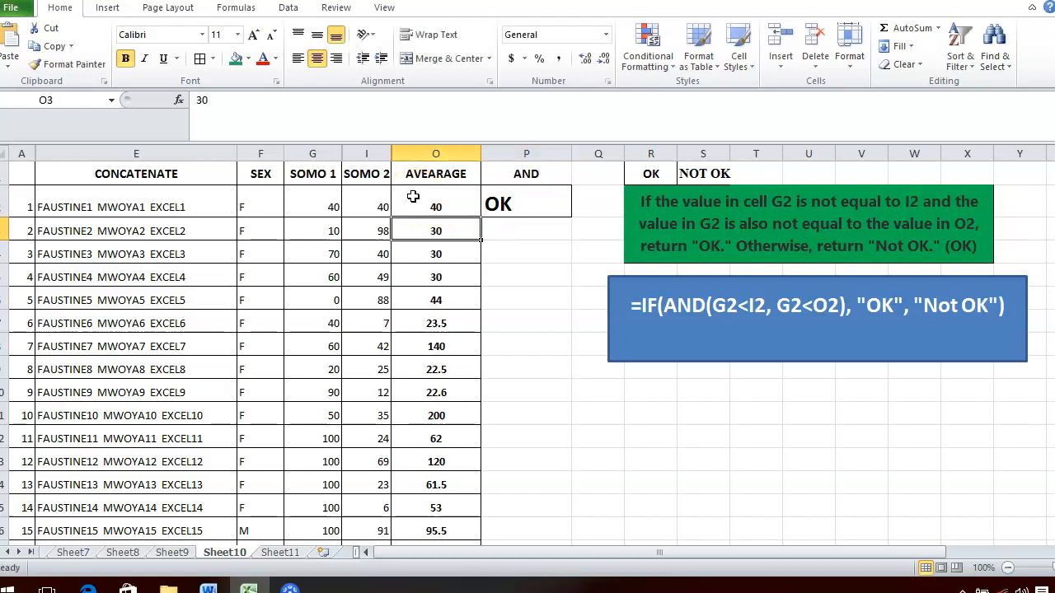
click(531, 204)
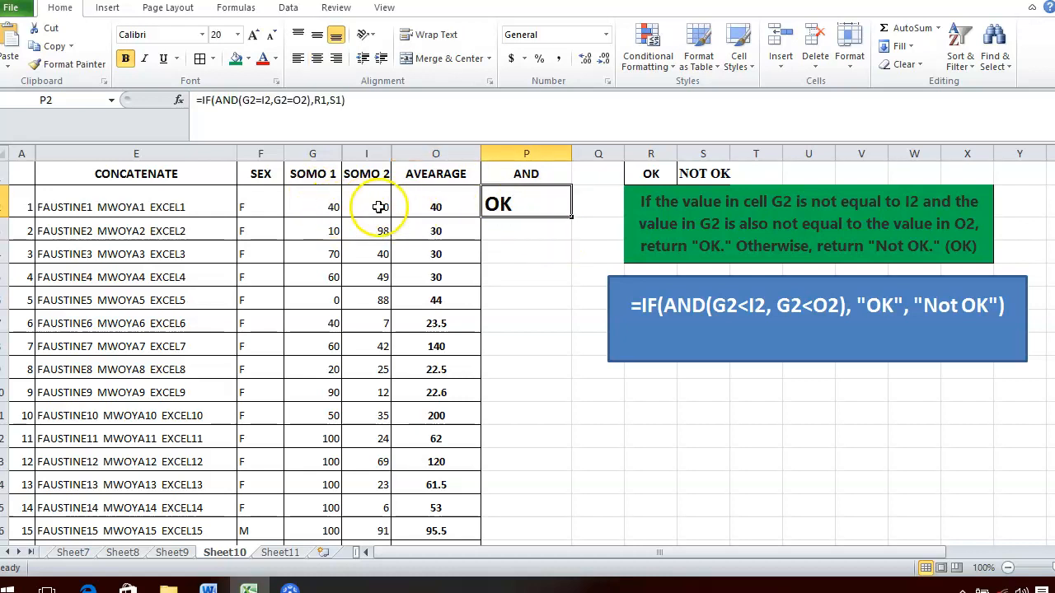
Set the first student's average in cell O2 to 20 to test the formula with unequal values.
click(437, 199)
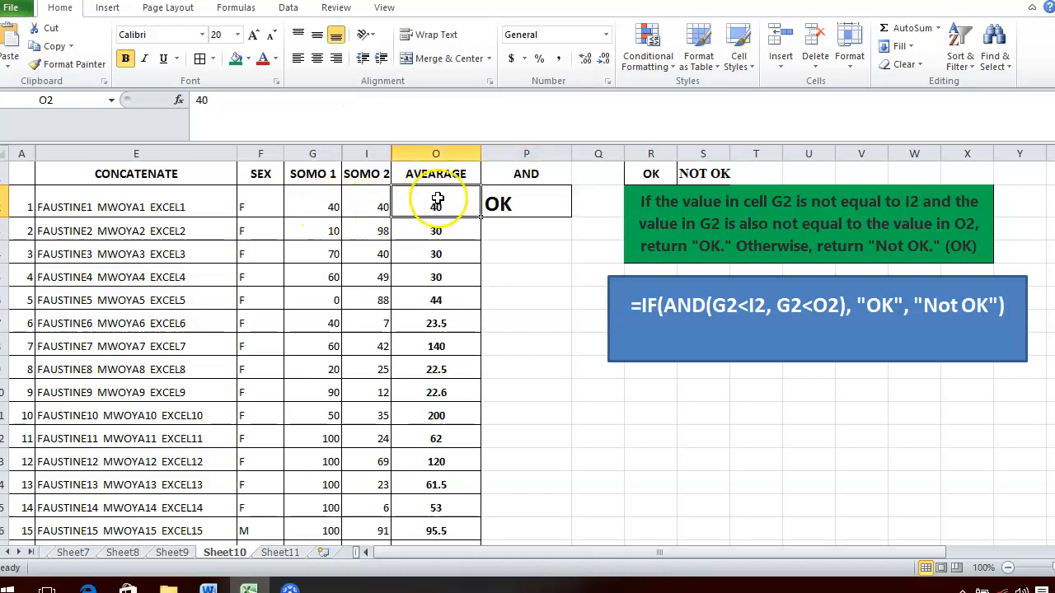
text(2)
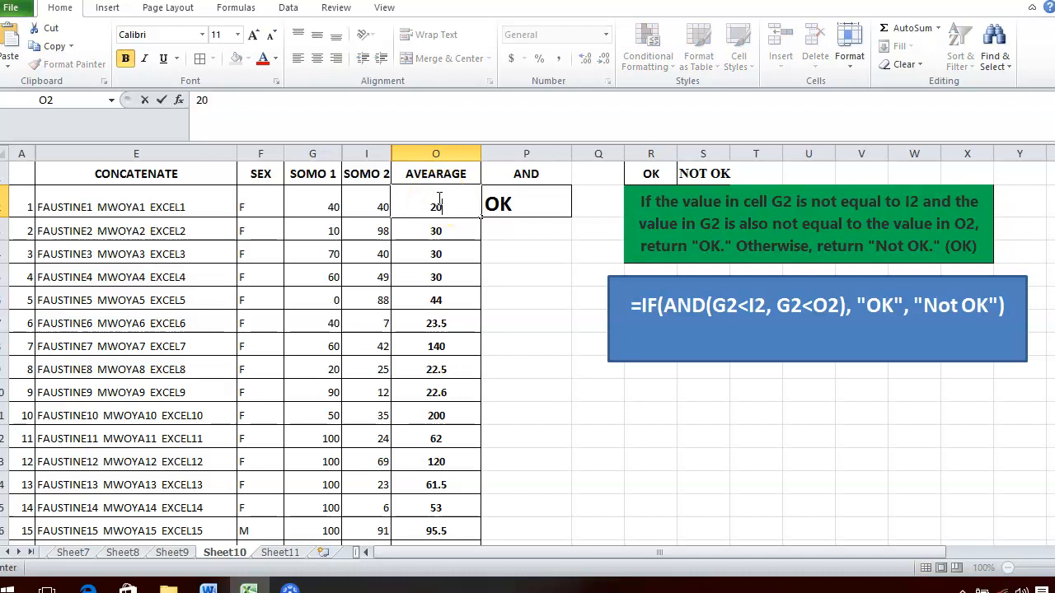
text(0)
key(Return)
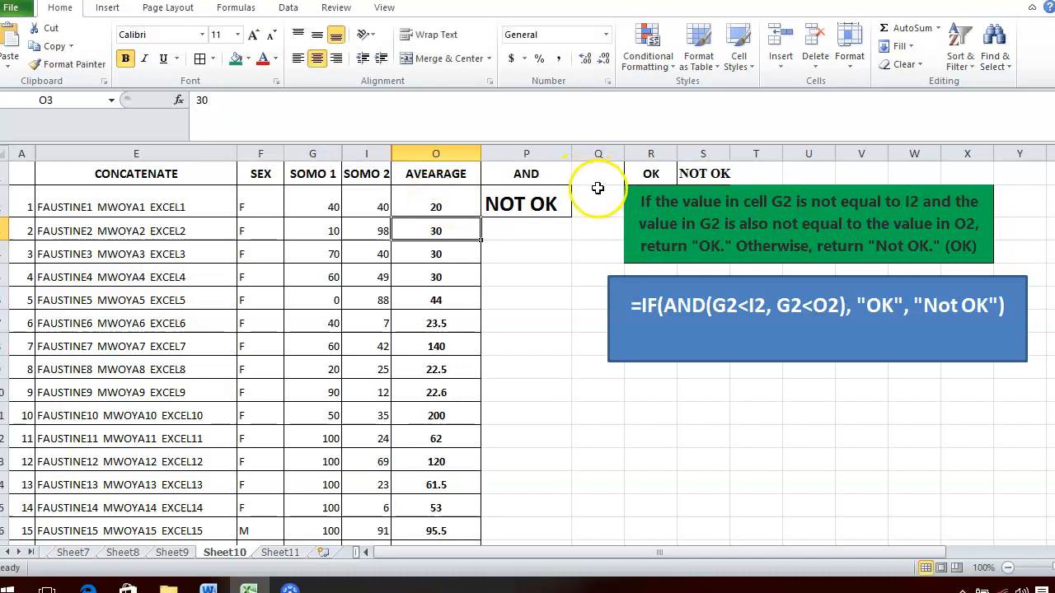